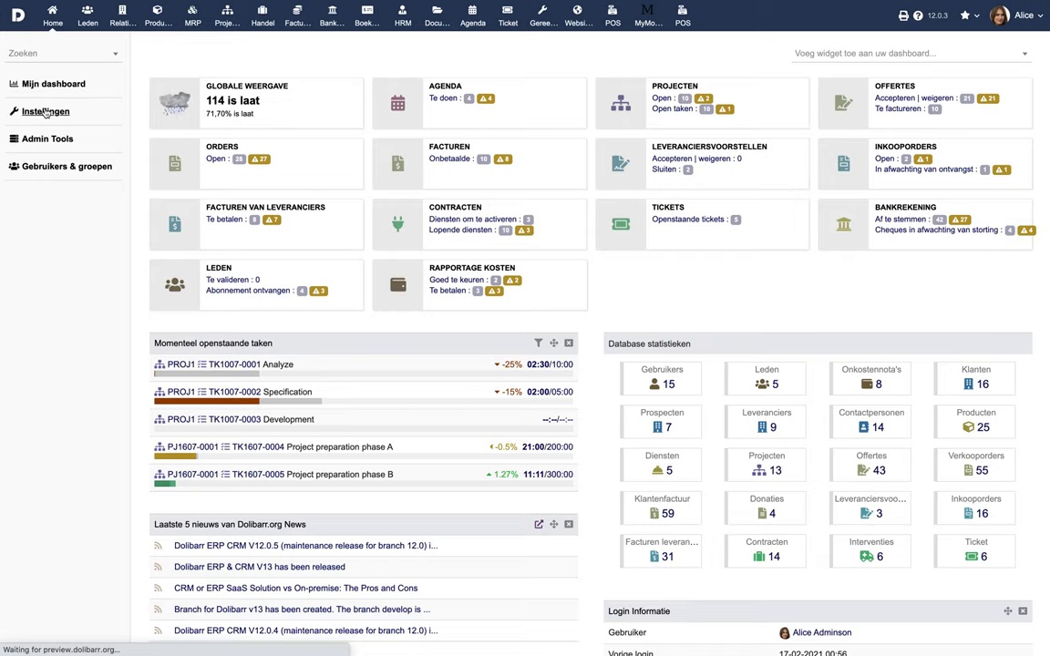
# Open the Modules / Applicaties page under Instellingen.
pyautogui.click(221, 186)
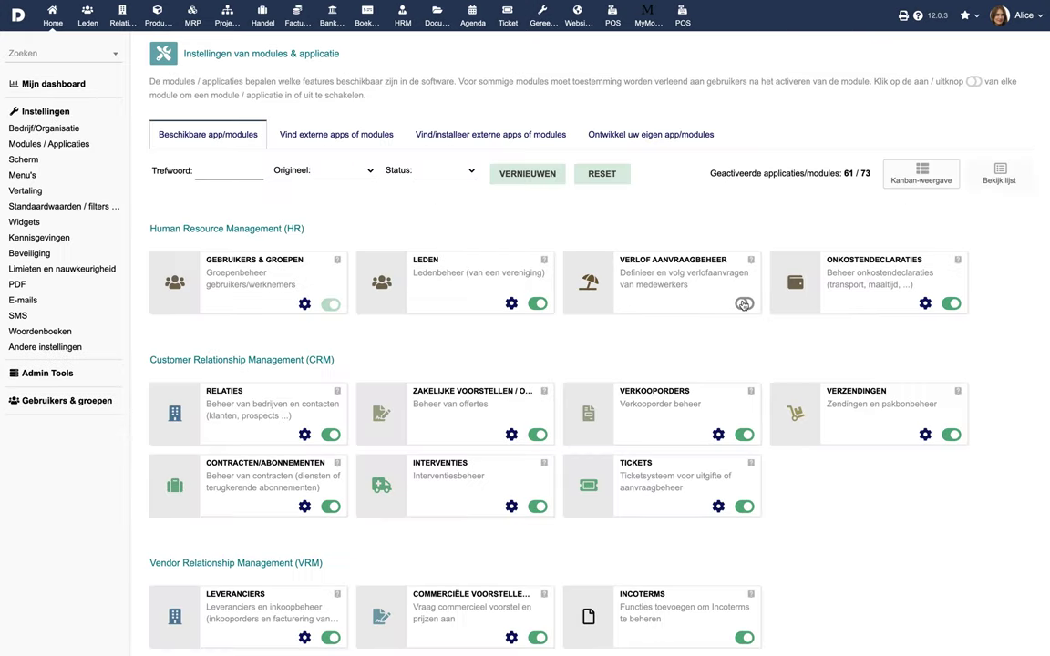
# Enable the Verlof aanvraagbeheer module and grant the admin user all its leave-request rights.
pyautogui.click(743, 304)
pyautogui.click(743, 305)
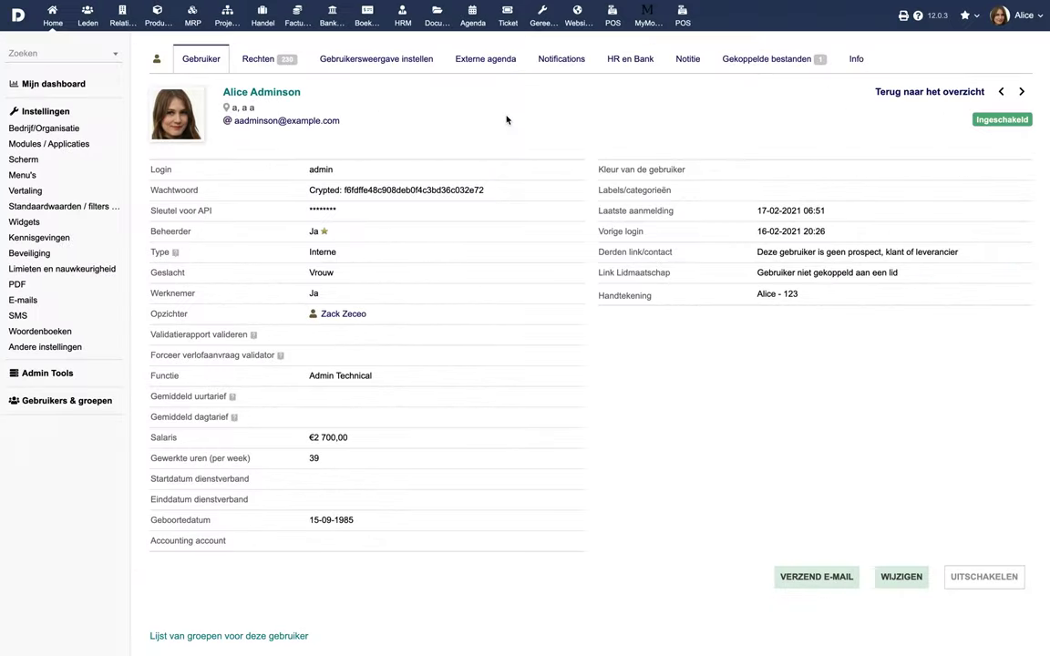
pyautogui.click(258, 58)
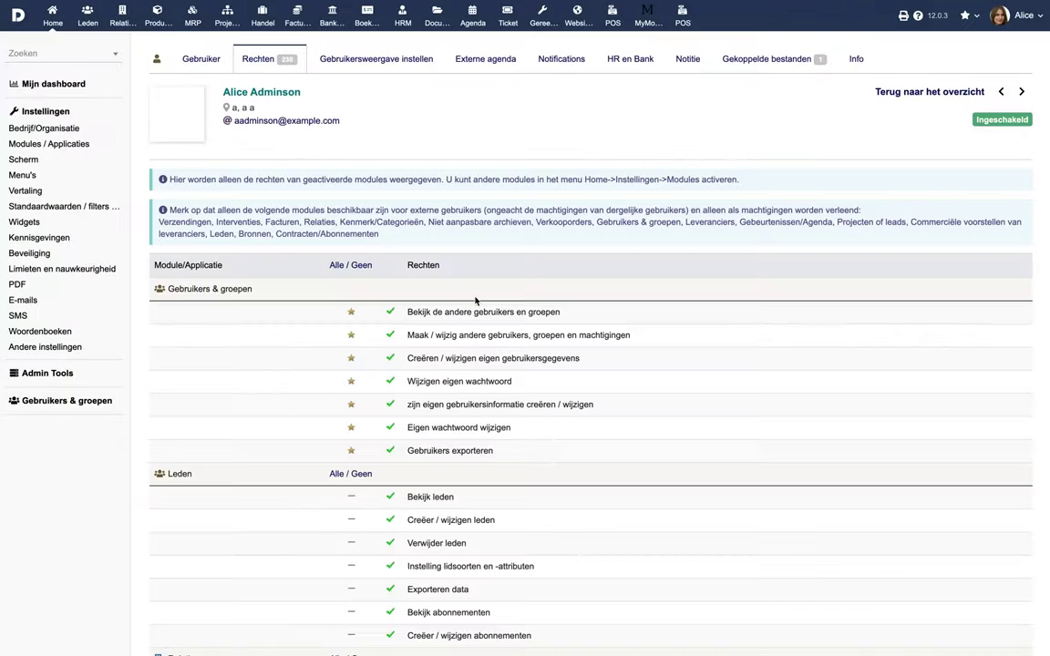
pyautogui.scroll(-5, 456, 364)
pyautogui.scroll(-20, 534, 427)
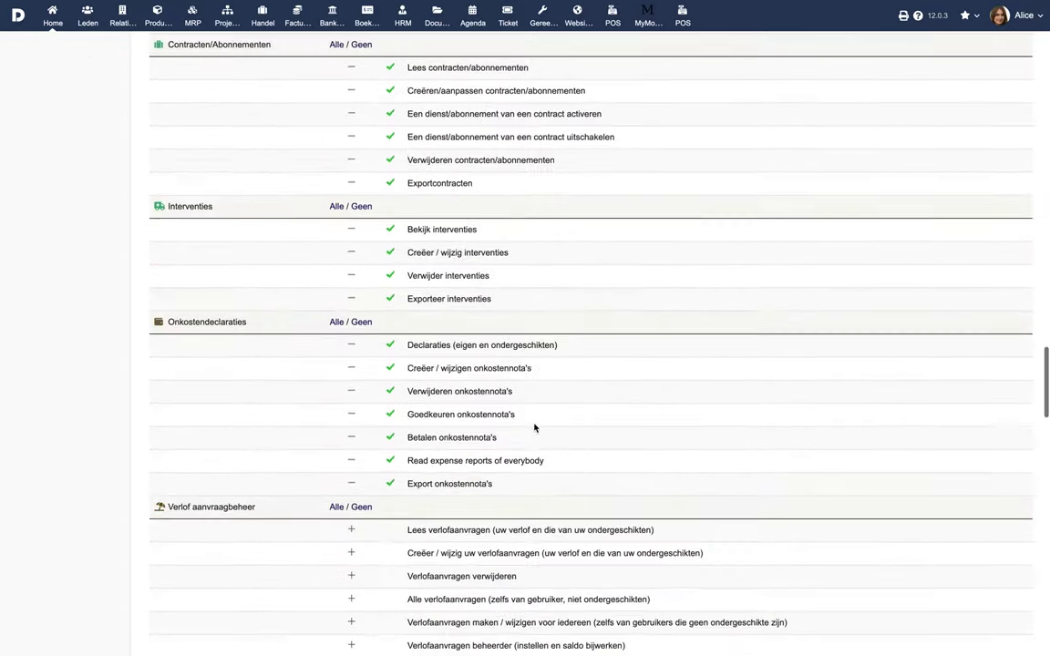
pyautogui.click(351, 438)
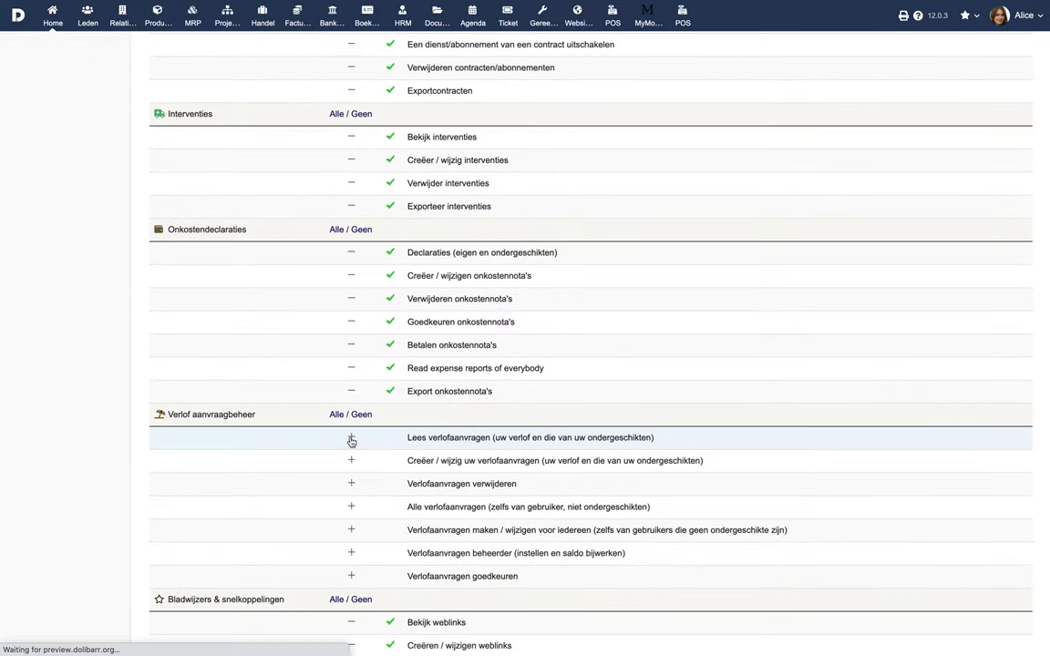
pyautogui.click(351, 460)
pyautogui.click(336, 416)
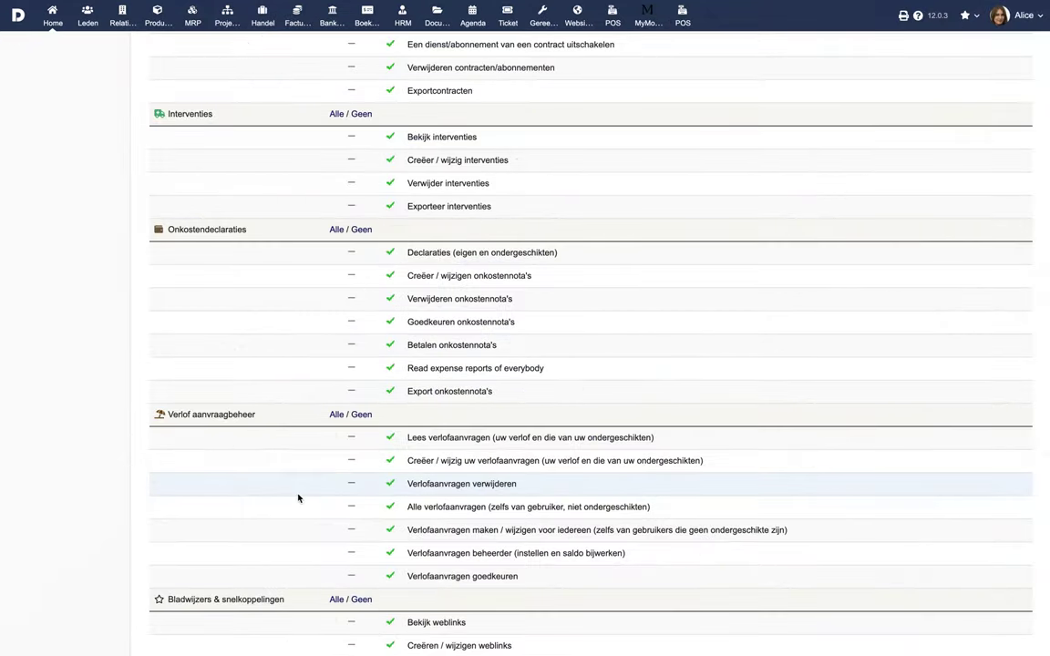
pyautogui.click(402, 23)
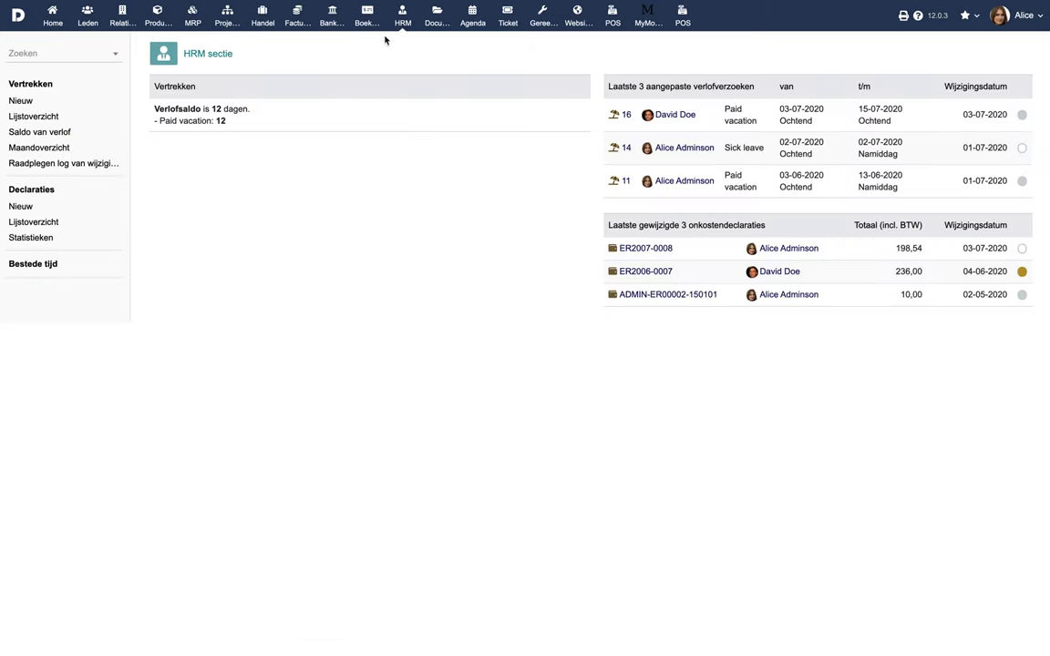
# Go to the leave list and start a new leave request under Vertrekken.
pyautogui.click(53, 118)
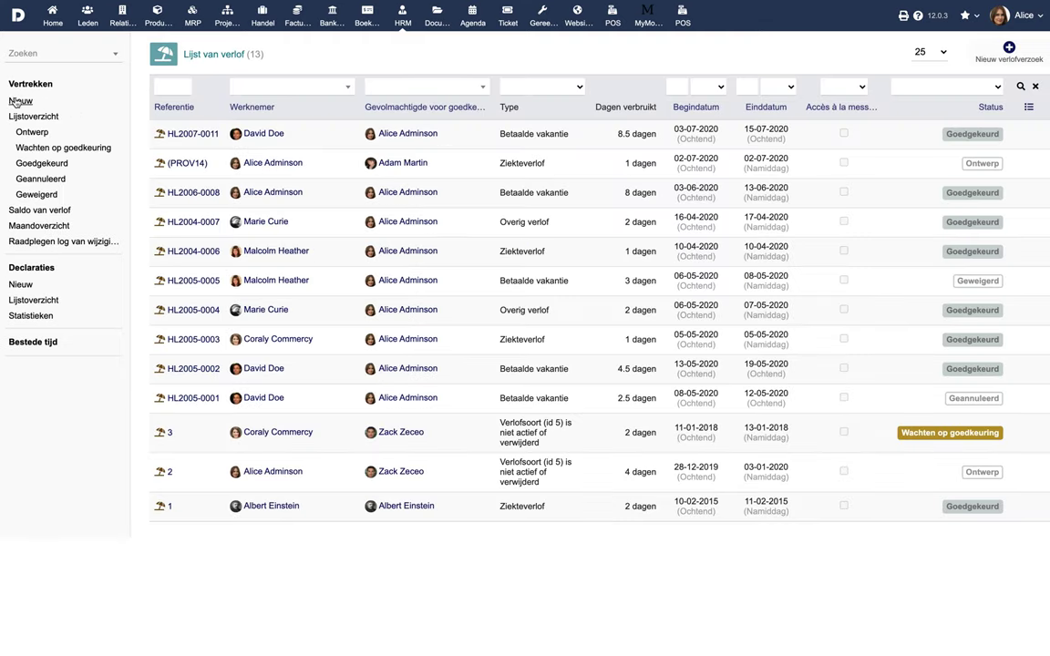
pyautogui.click(36, 101)
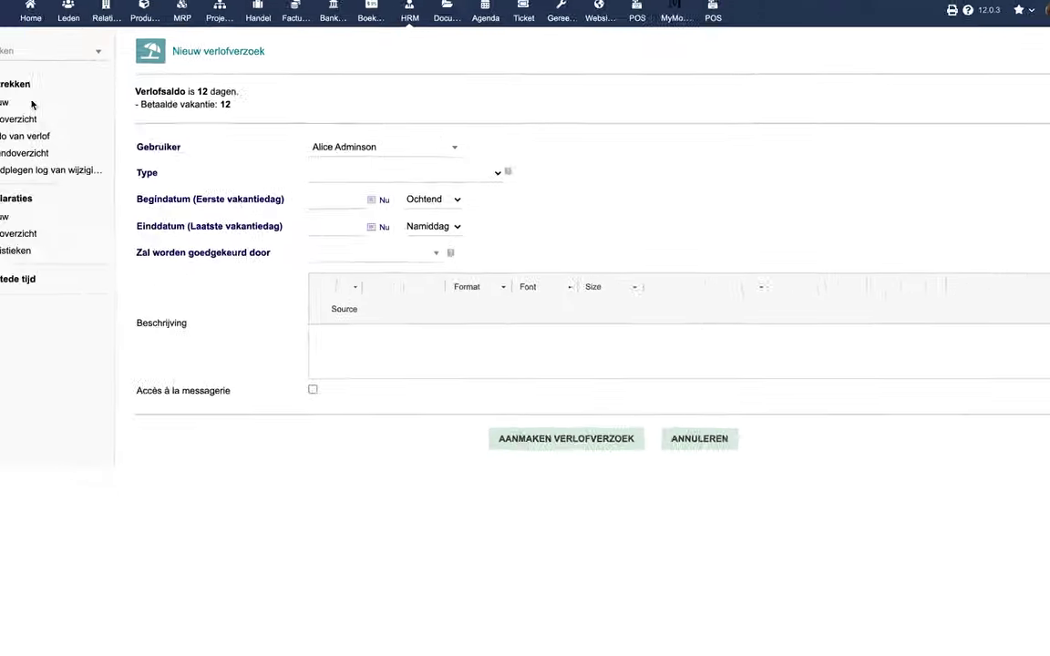
# Choose the employee for the request and set the leave type to Betaalde vakantie.
pyautogui.click(380, 143)
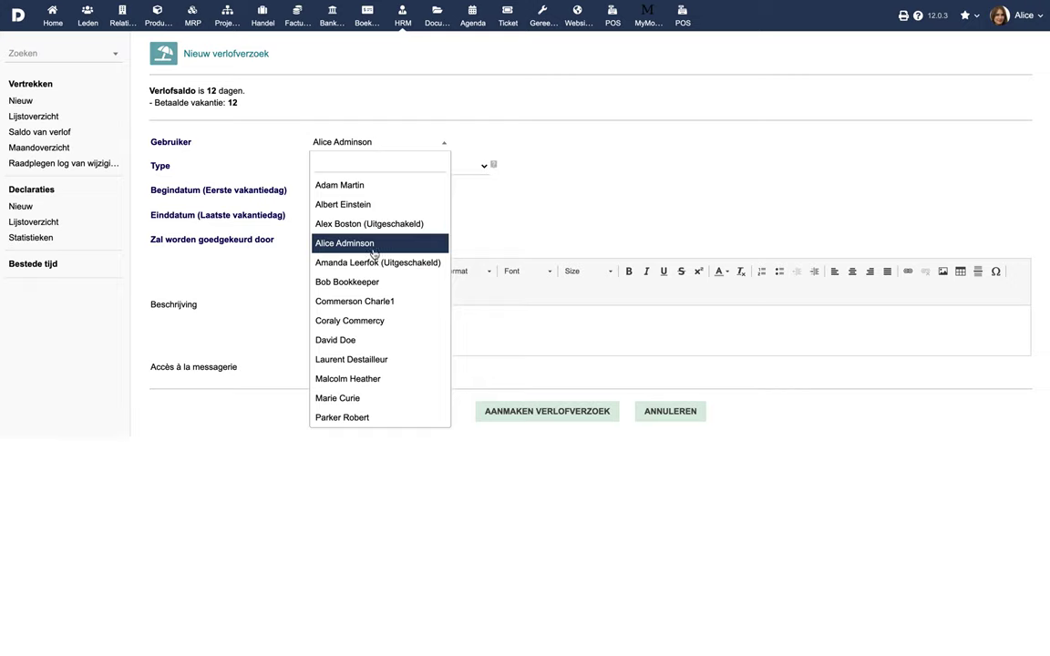
pyautogui.click(363, 398)
pyautogui.click(464, 166)
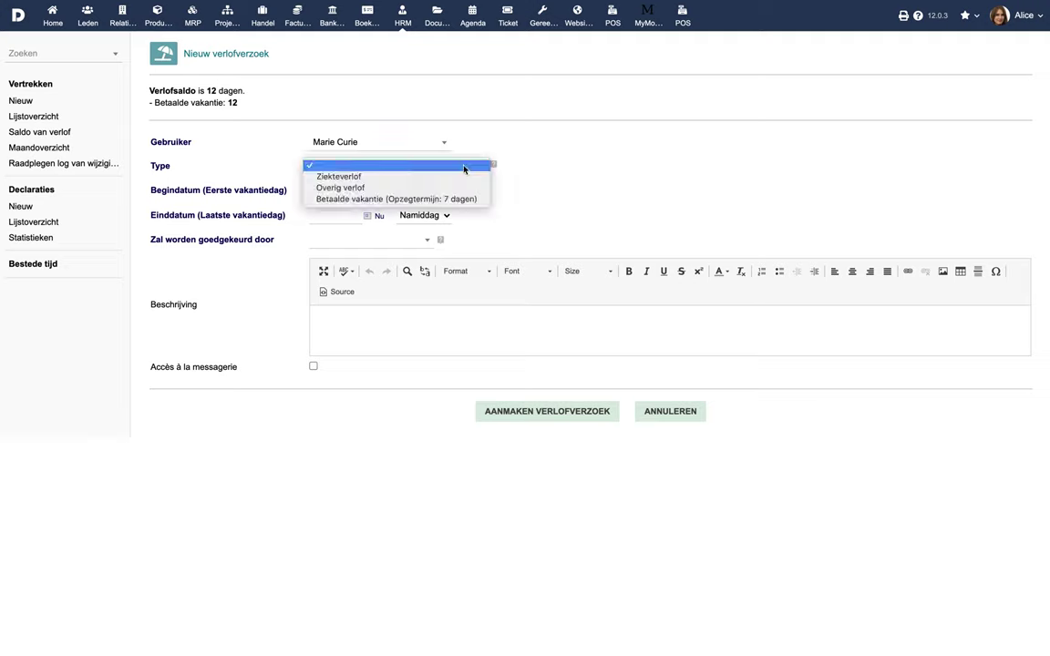
pyautogui.click(419, 198)
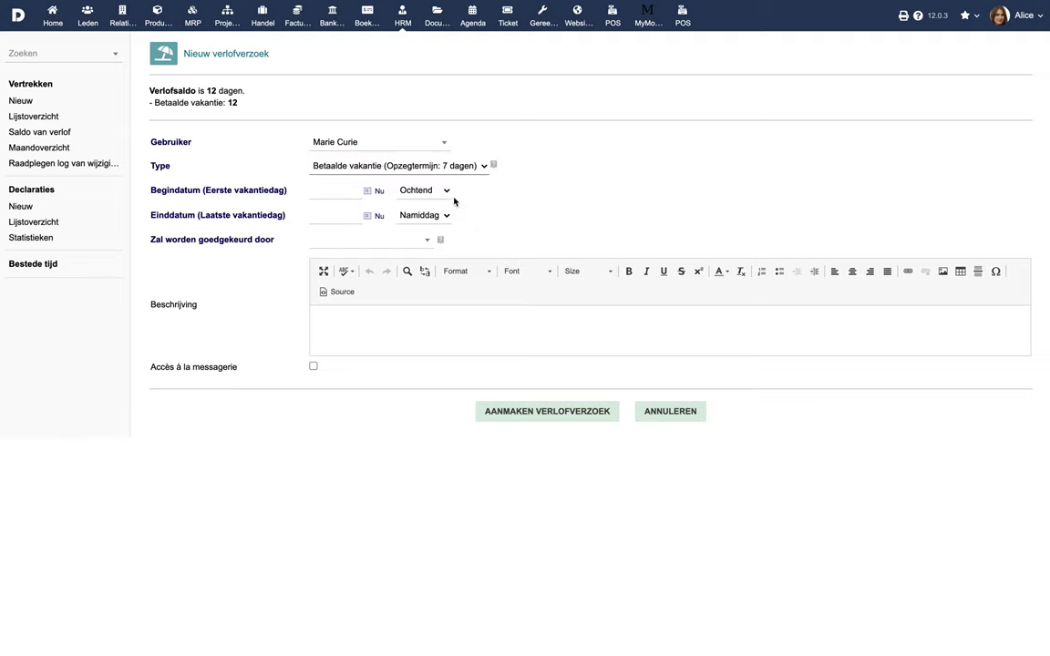
# Set the leave period from 23-02-2021 morning to 26-02-2021 afternoon.
pyautogui.click(368, 191)
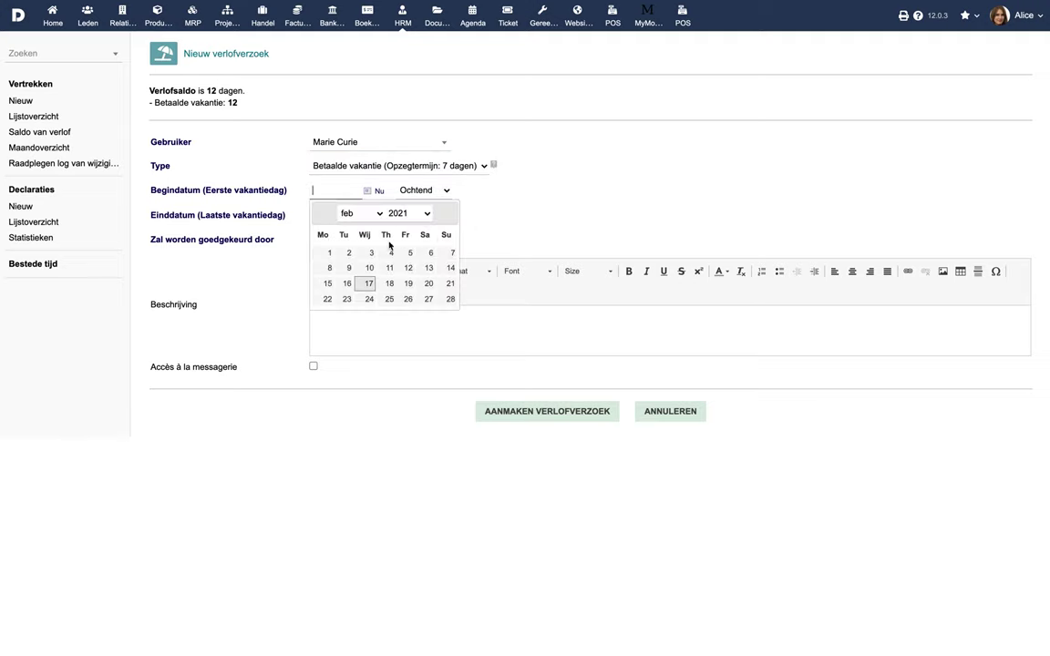
pyautogui.click(347, 299)
pyautogui.click(368, 216)
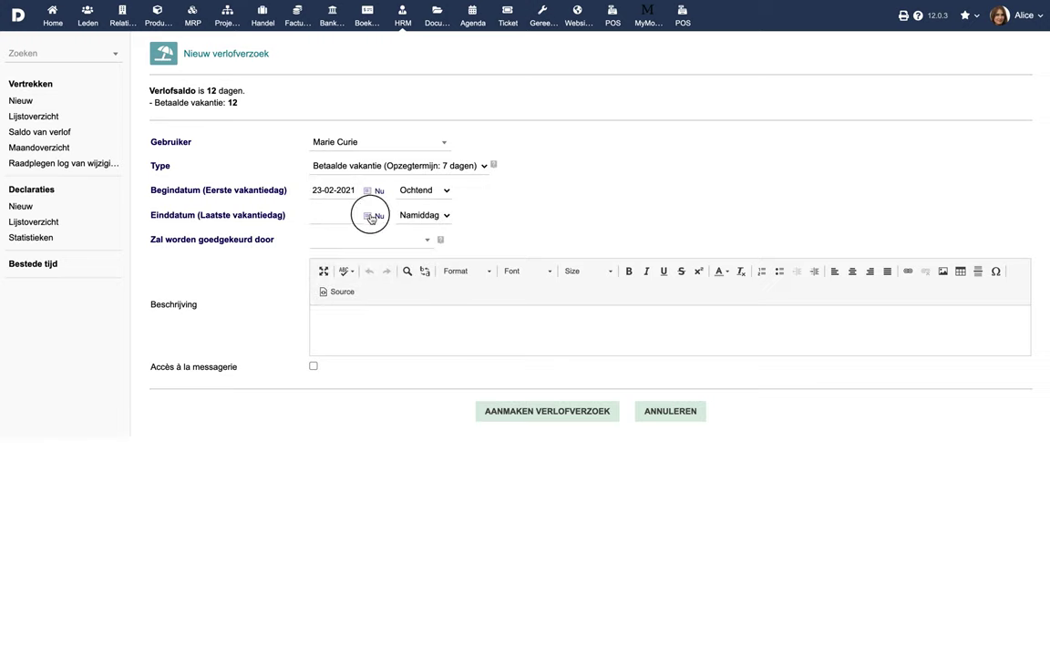
pyautogui.click(405, 324)
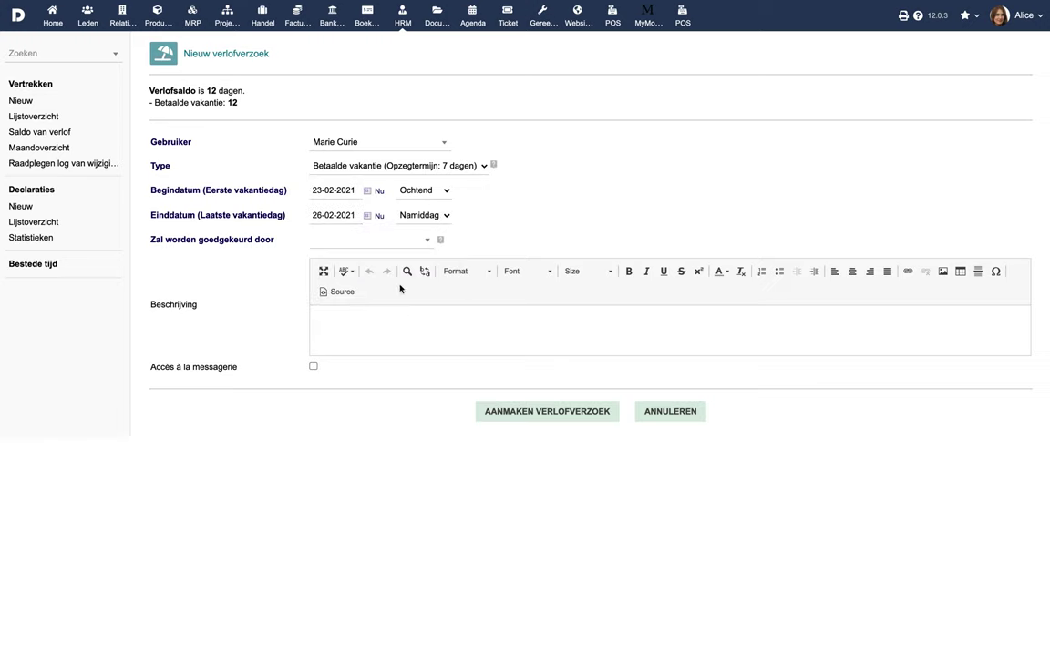
pyautogui.click(436, 215)
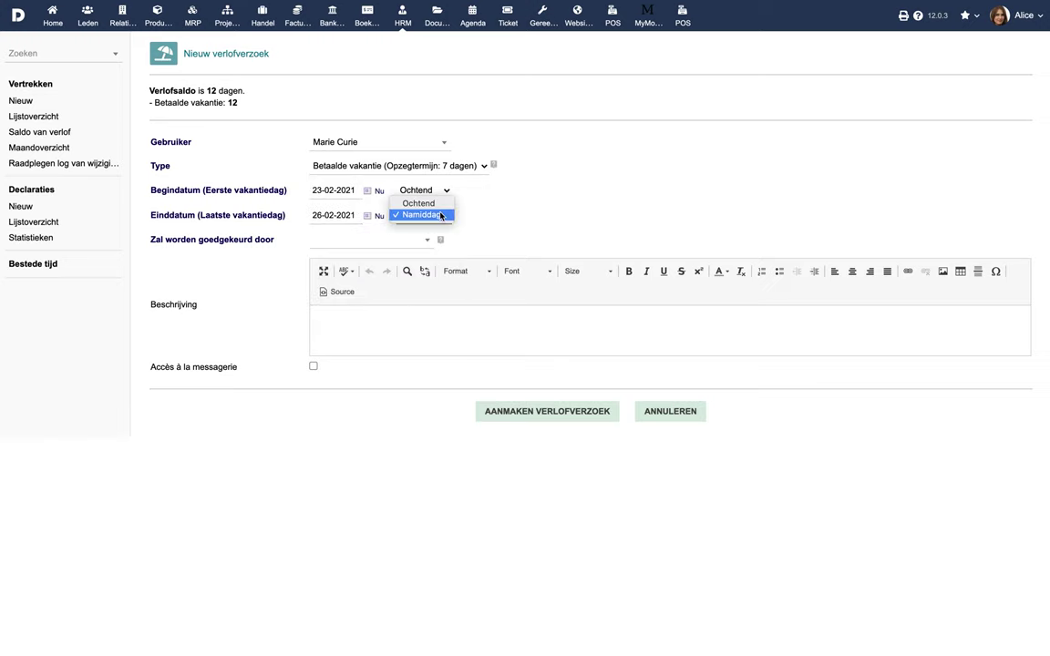
pyautogui.click(442, 215)
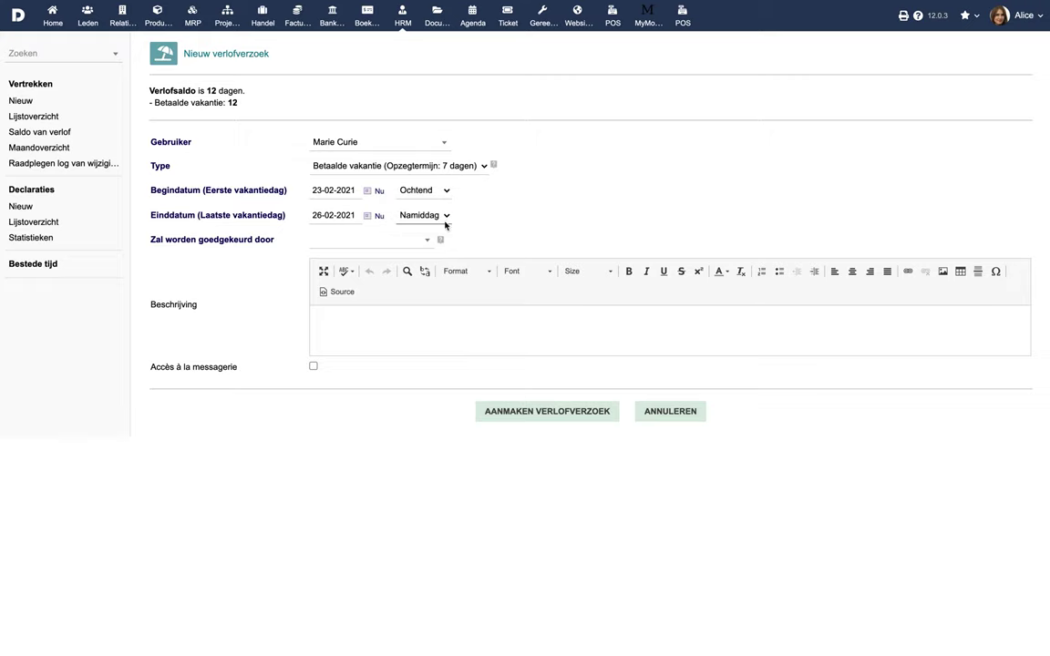
# Make the admin user the approver and create the leave request.
pyautogui.click(410, 243)
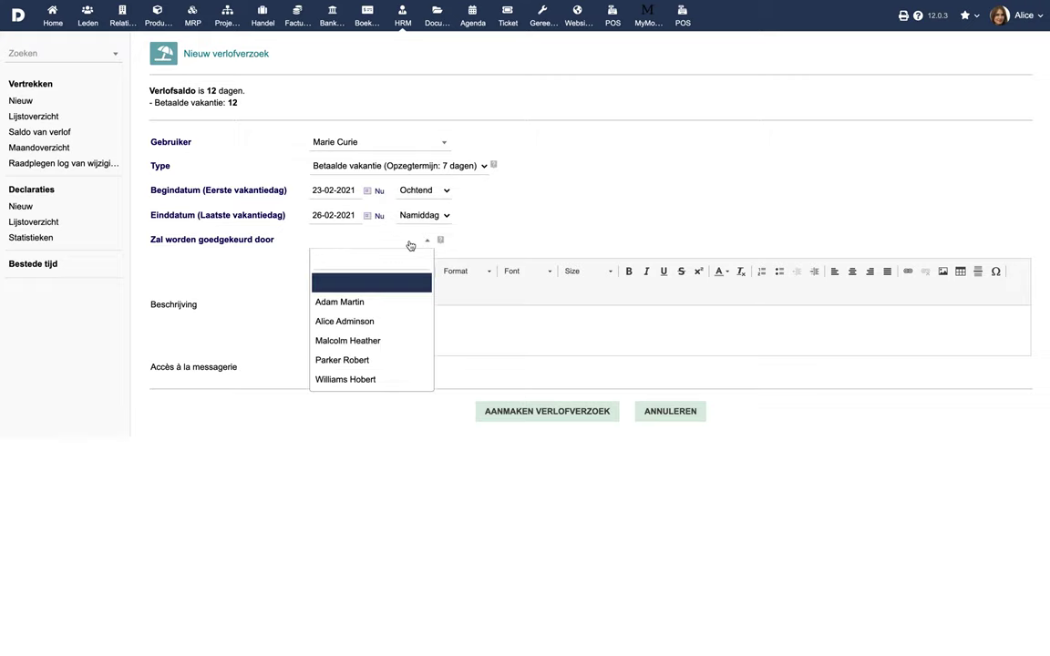
pyautogui.click(384, 317)
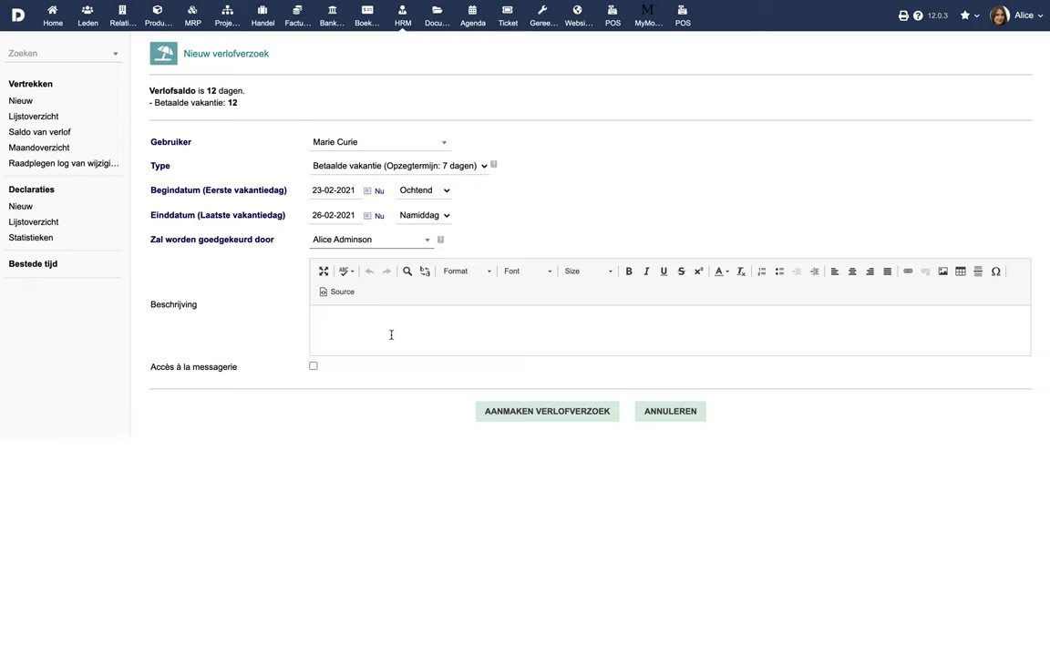
pyautogui.click(519, 411)
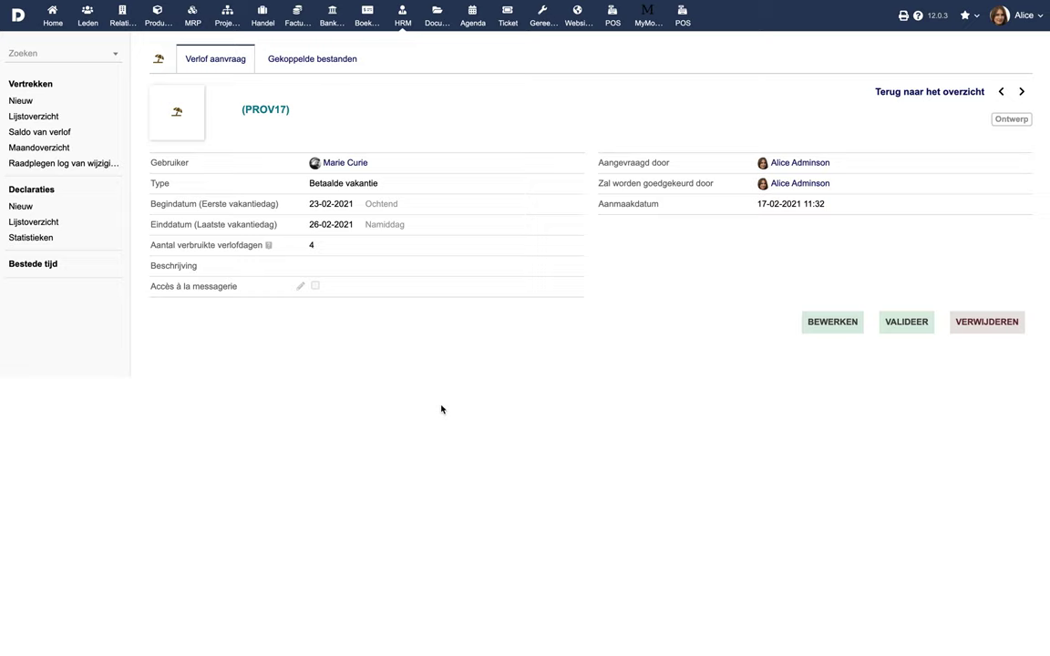
# Upload Travel Ticket.pdf to HL2102-0012's linked files, then choose VALIDEER on the request.
pyautogui.click(311, 59)
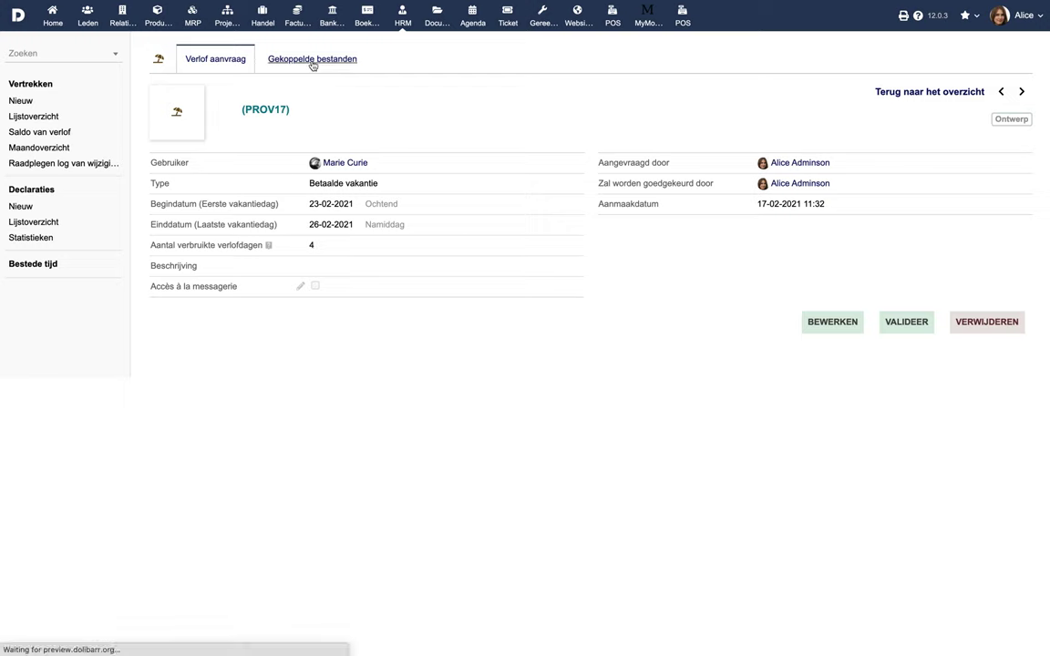
pyautogui.click(167, 372)
pyautogui.click(210, 49)
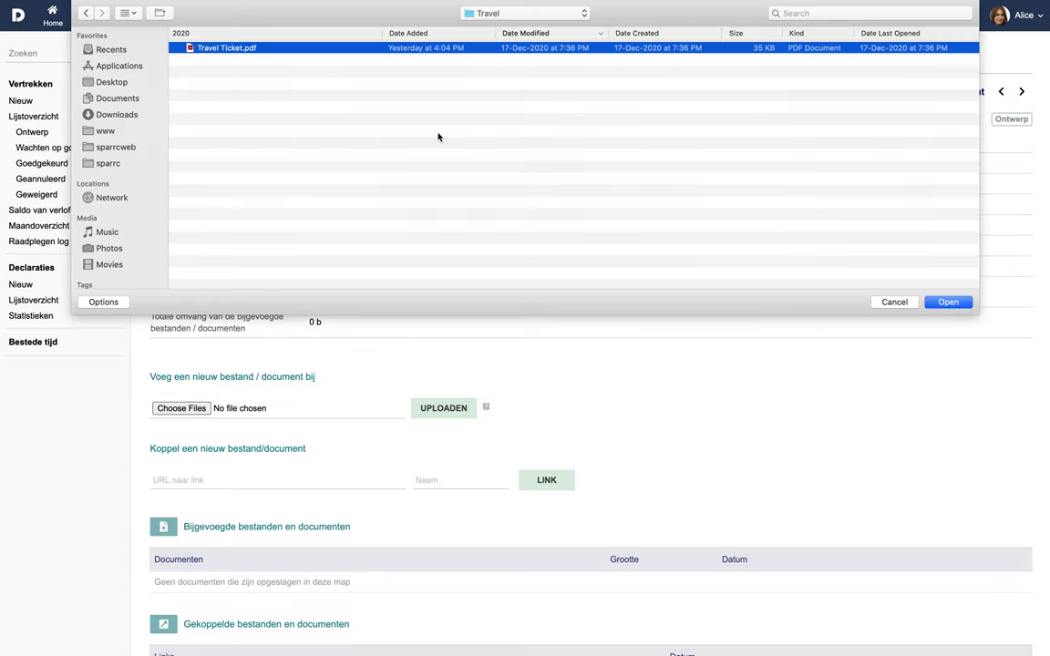
pyautogui.click(948, 302)
pyautogui.click(456, 407)
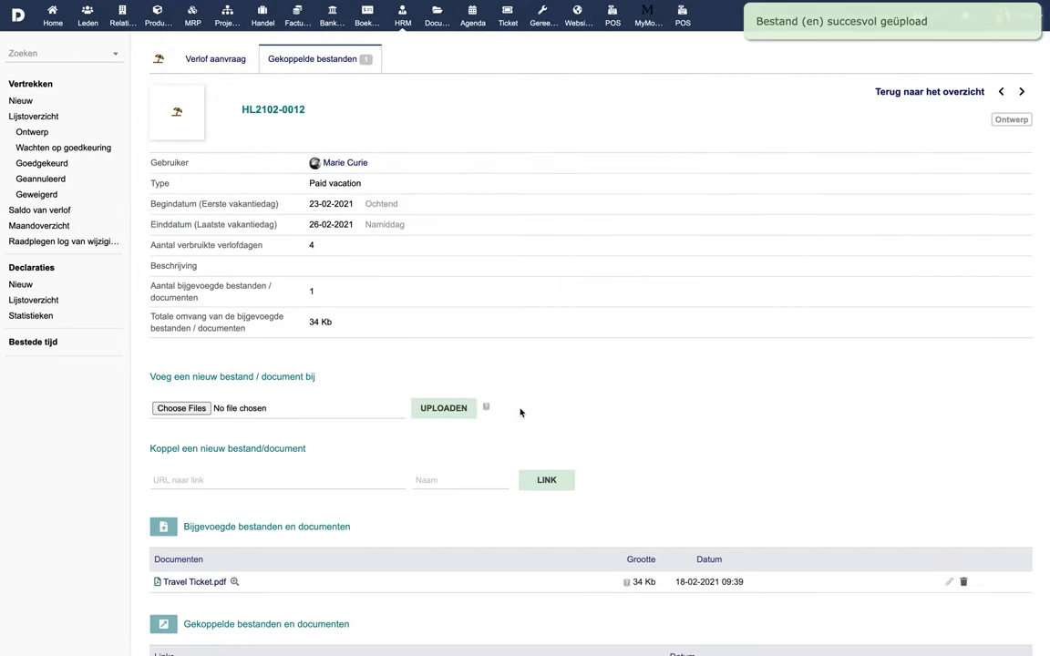
pyautogui.click(216, 60)
pyautogui.click(901, 308)
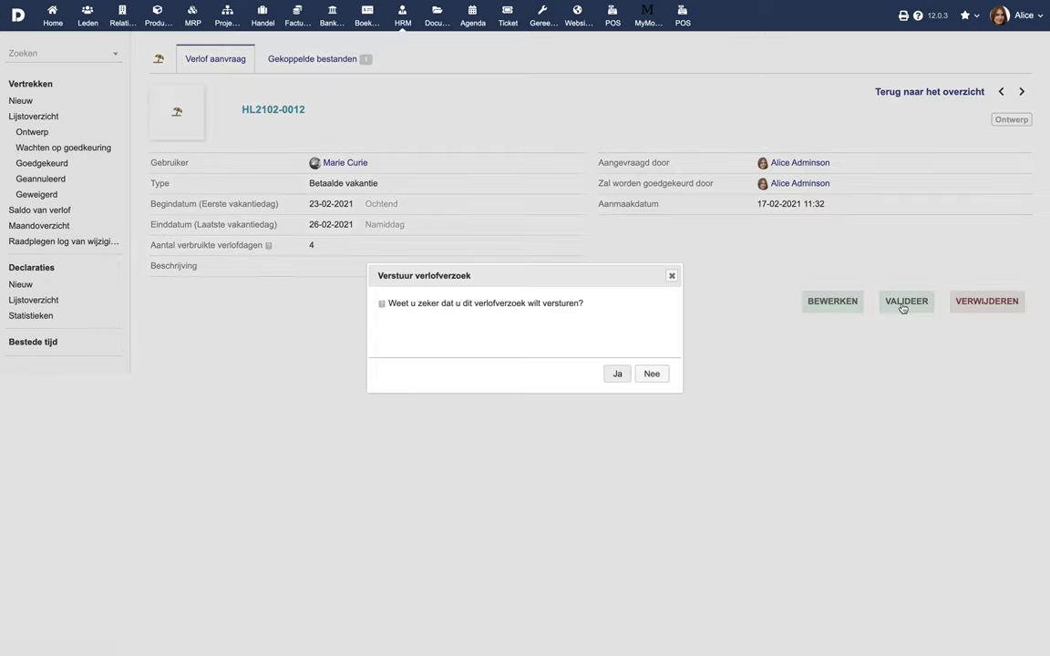
# Confirm sending HL2102-0012 for approval and sign back in with the administrator account.
pyautogui.click(617, 376)
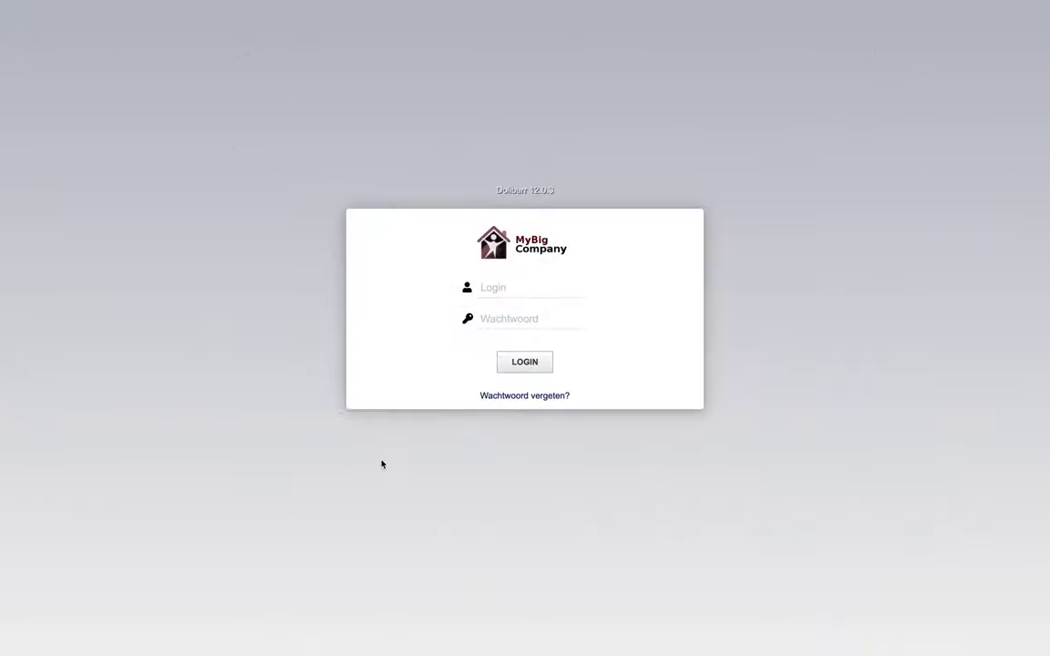
pyautogui.click(499, 290)
pyautogui.write('admin')
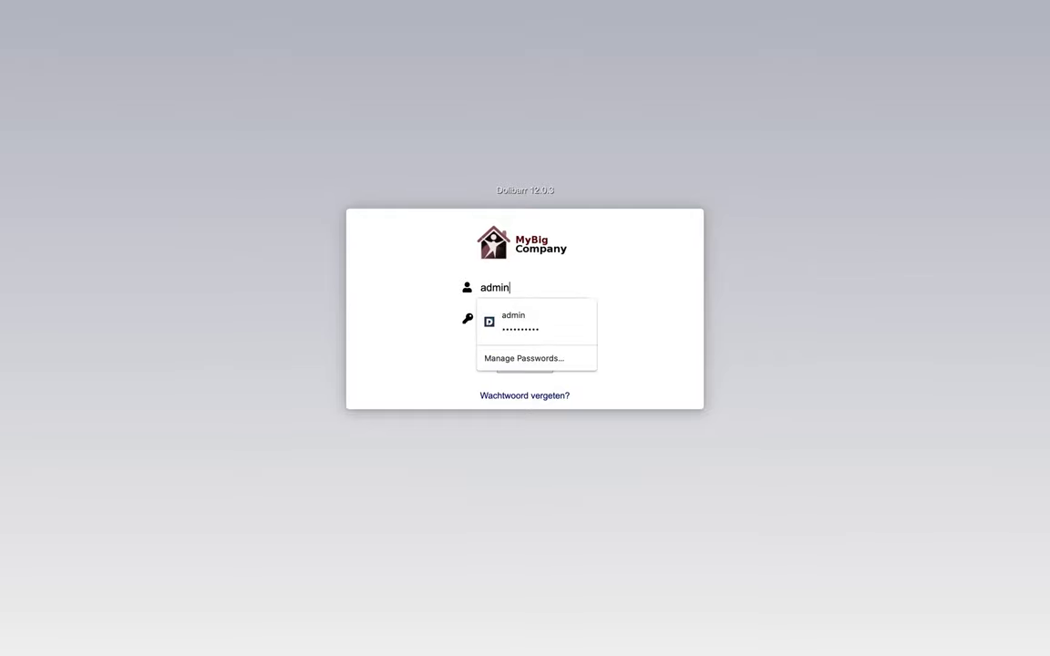
pyautogui.click(541, 319)
pyautogui.write('•••••••')
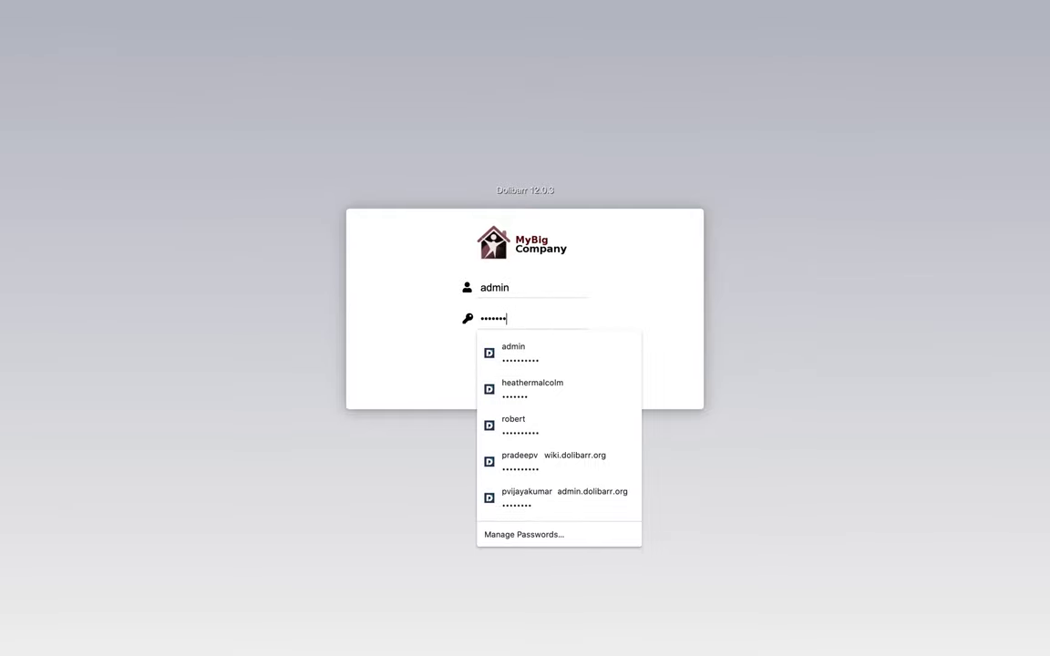
pyautogui.click(525, 361)
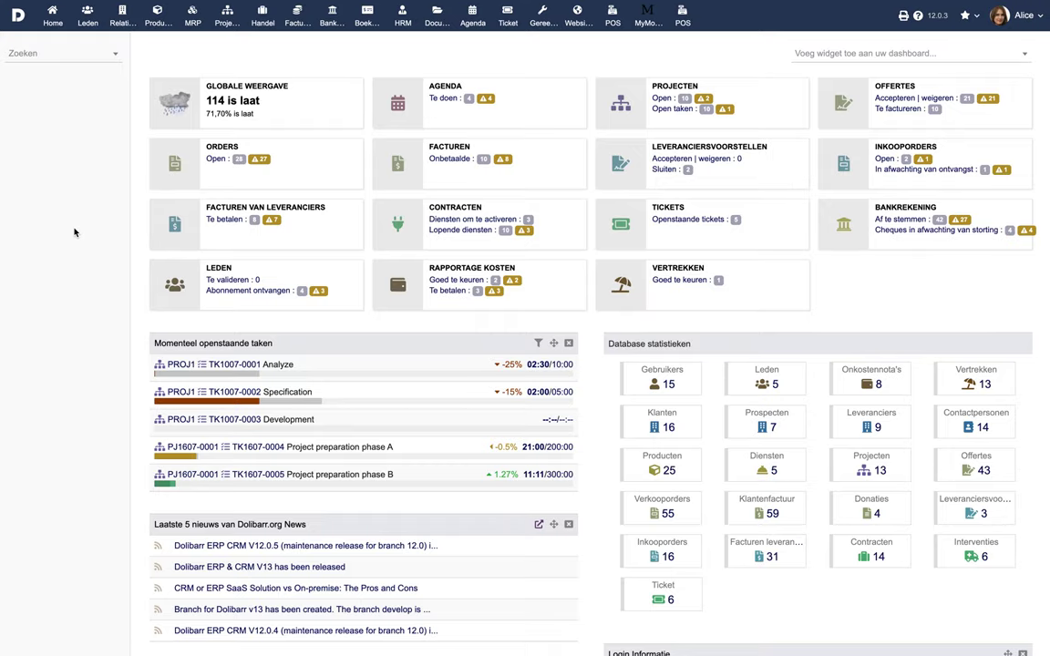
pyautogui.click(682, 283)
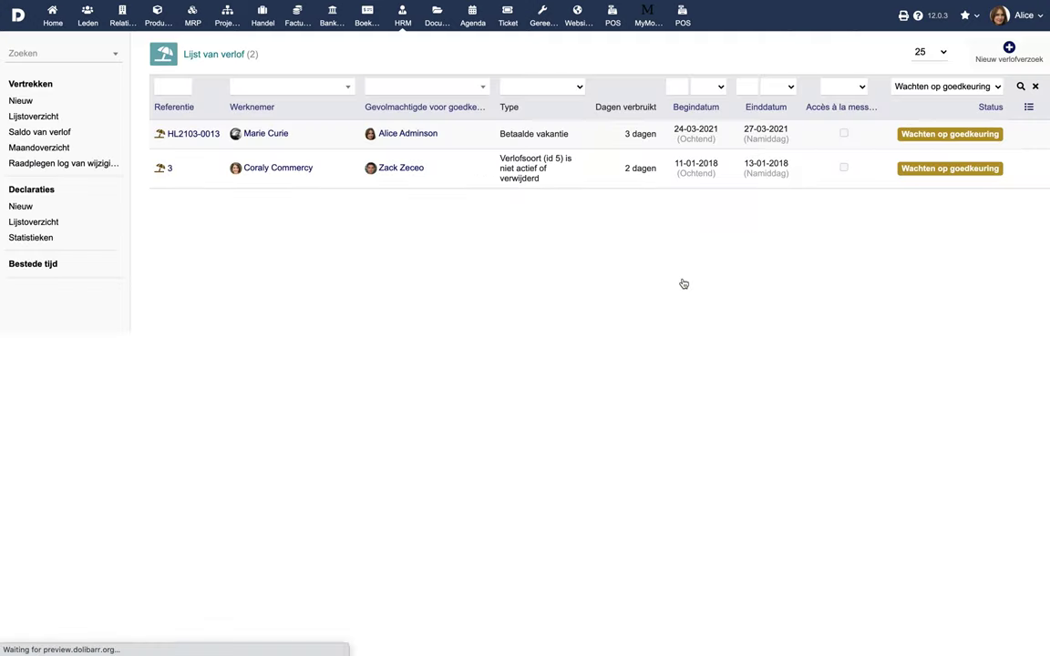
# Open leave request HL2103-0013, choose GOEDKEUREN and confirm with Ja.
pyautogui.click(192, 136)
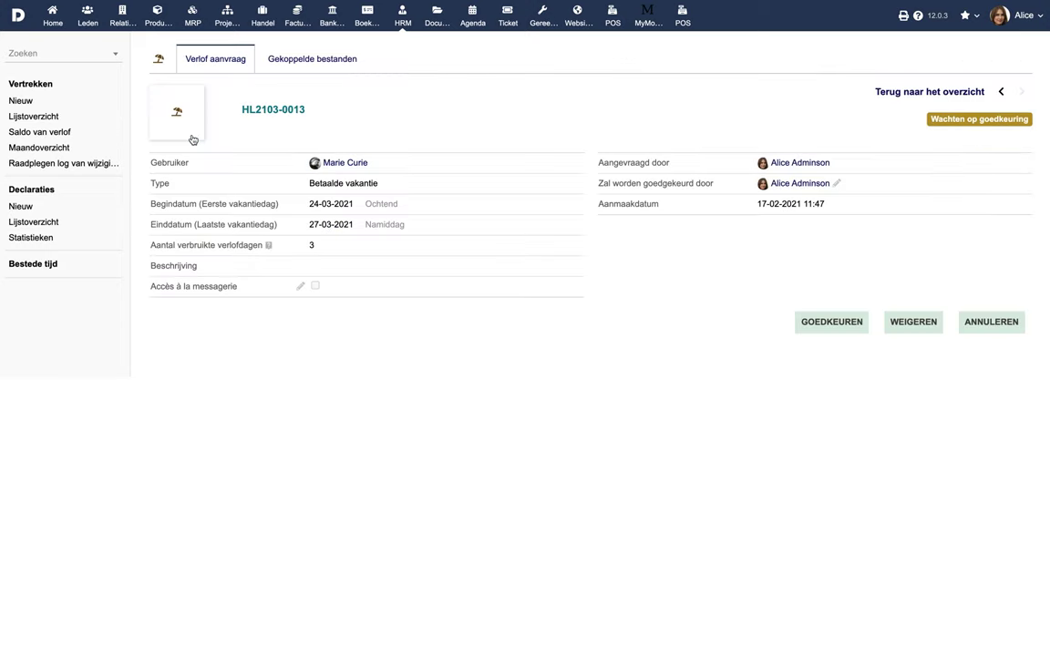
pyautogui.click(835, 323)
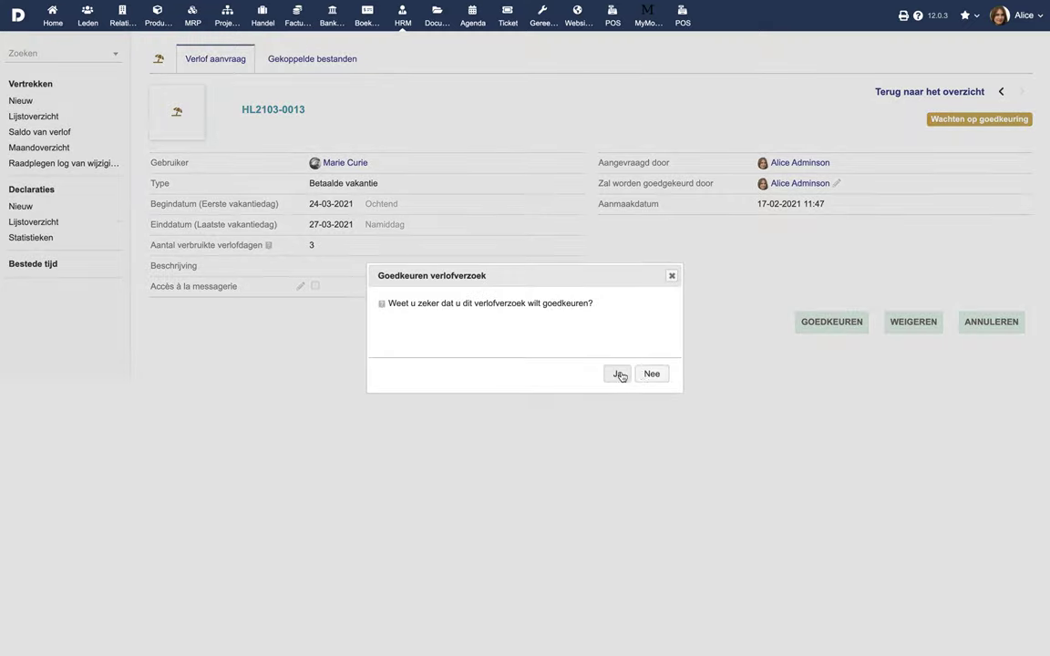
pyautogui.click(620, 375)
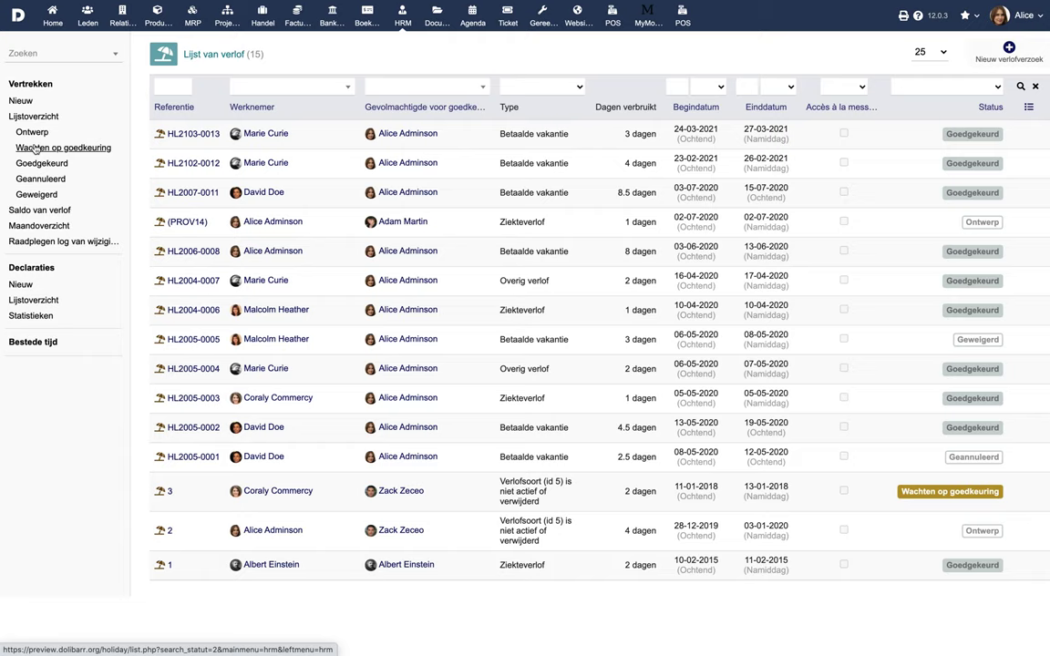
# Filter leaves by Ontwerp, Wachten op goedkeuring, Goedgekeurd, Geannuleerd, Geweigerd, then open Saldo van verlof.
pyautogui.click(32, 134)
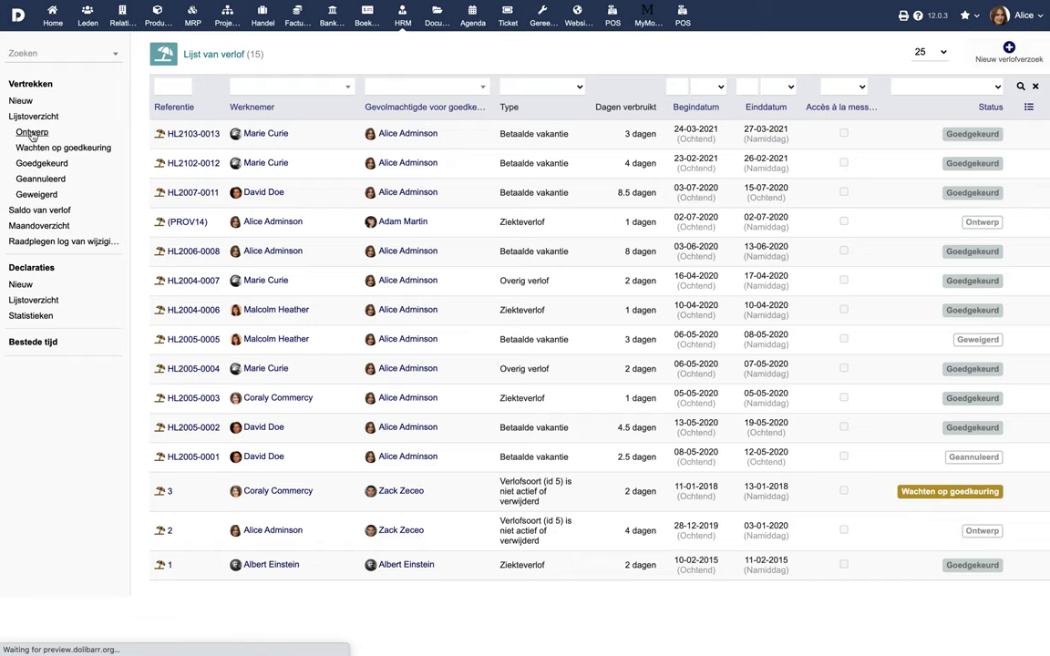
pyautogui.click(37, 152)
pyautogui.click(38, 164)
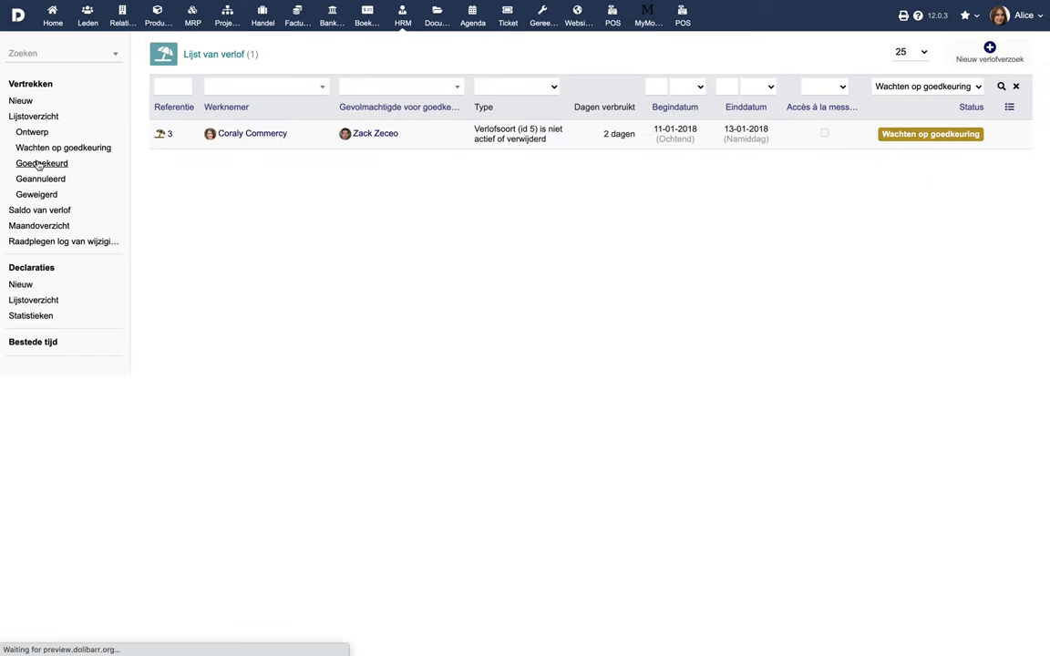
pyautogui.click(40, 181)
pyautogui.click(36, 194)
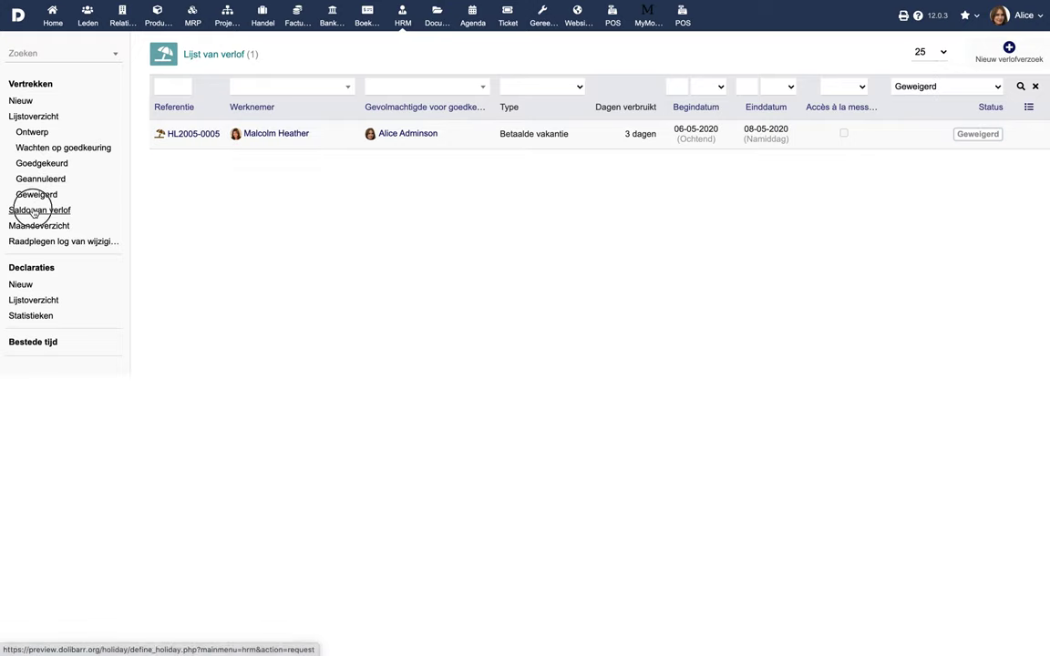
pyautogui.click(33, 211)
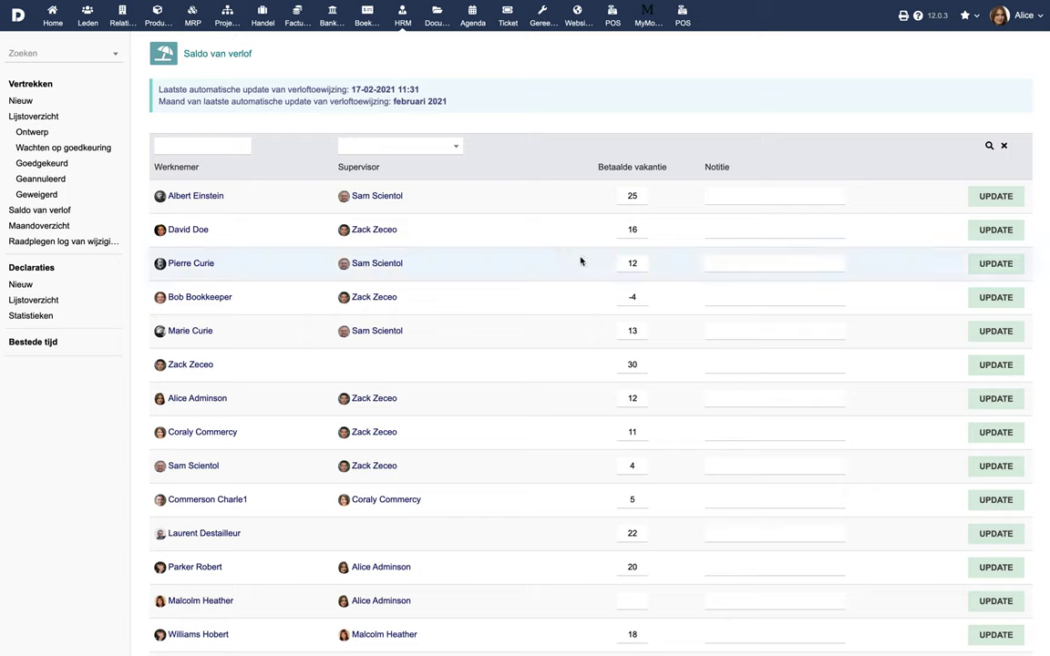
# Change the employee's Betaalde vakantie balance to 13 with the note 'Overwork' and save.
pyautogui.doubleClick(616, 265)
pyautogui.write('13')
pyautogui.click(730, 262)
pyautogui.write('Overwork')
pyautogui.click(979, 263)
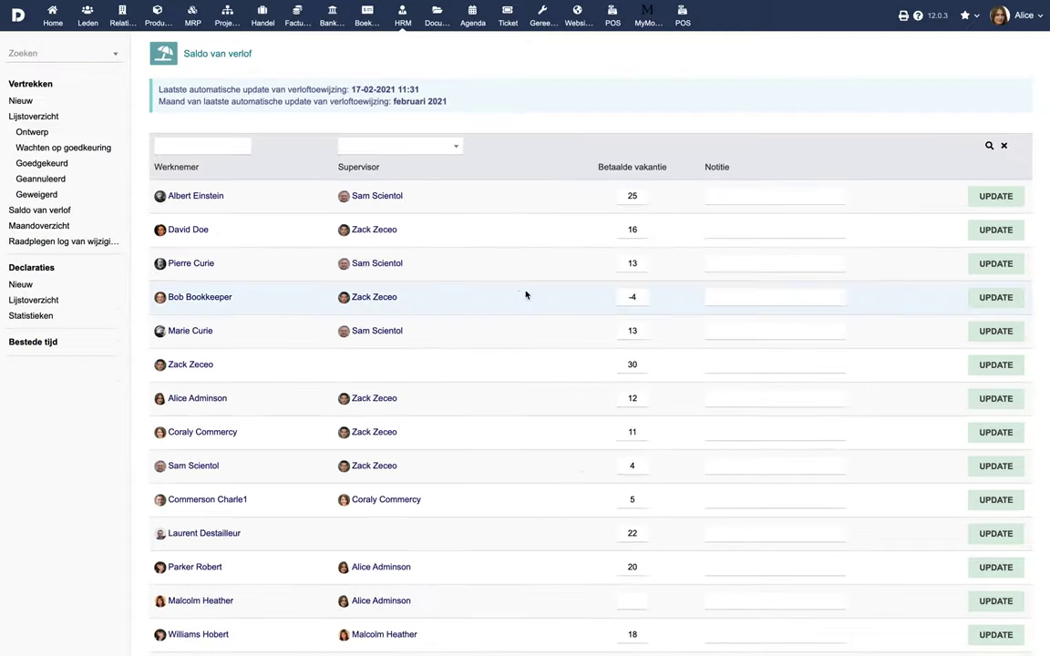
# View the February Maandoverzicht report and the balance change log, then return home.
pyautogui.click(45, 226)
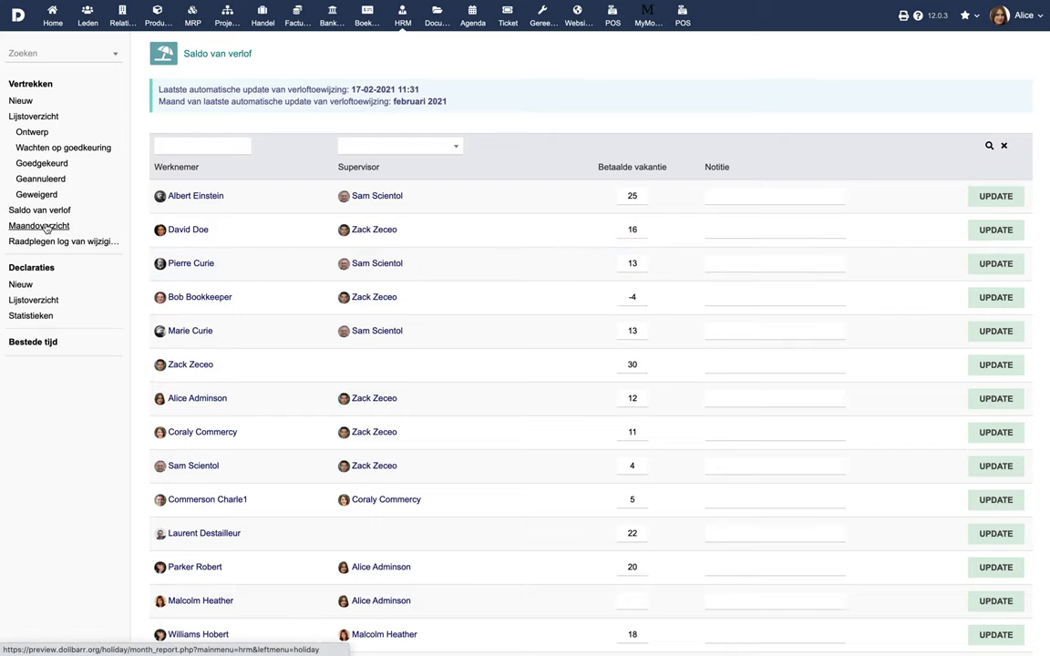
pyautogui.click(43, 152)
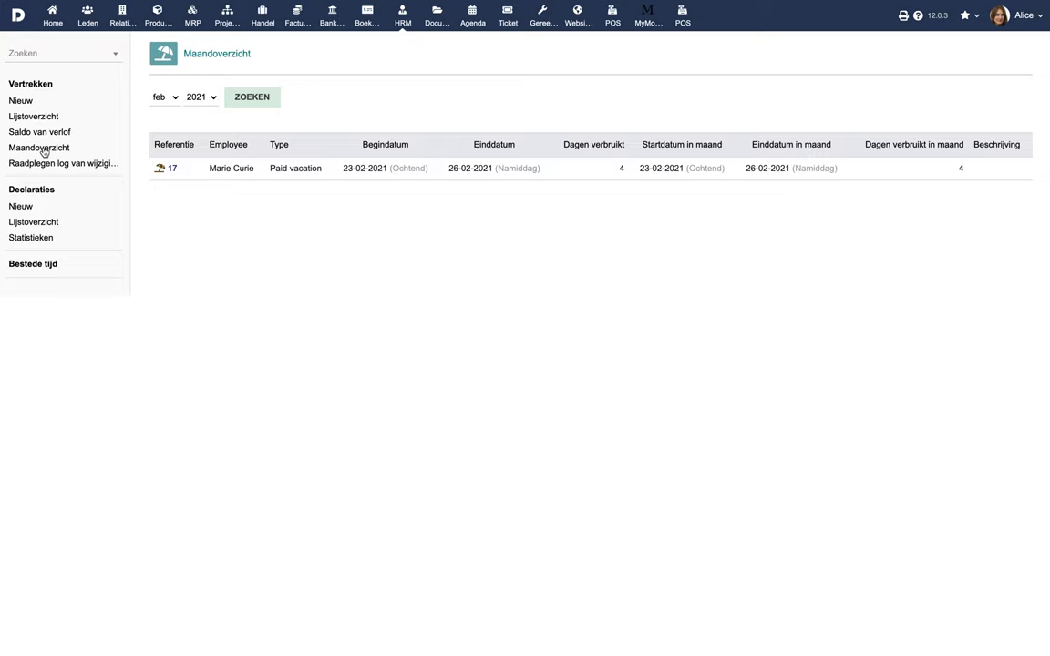
pyautogui.click(44, 167)
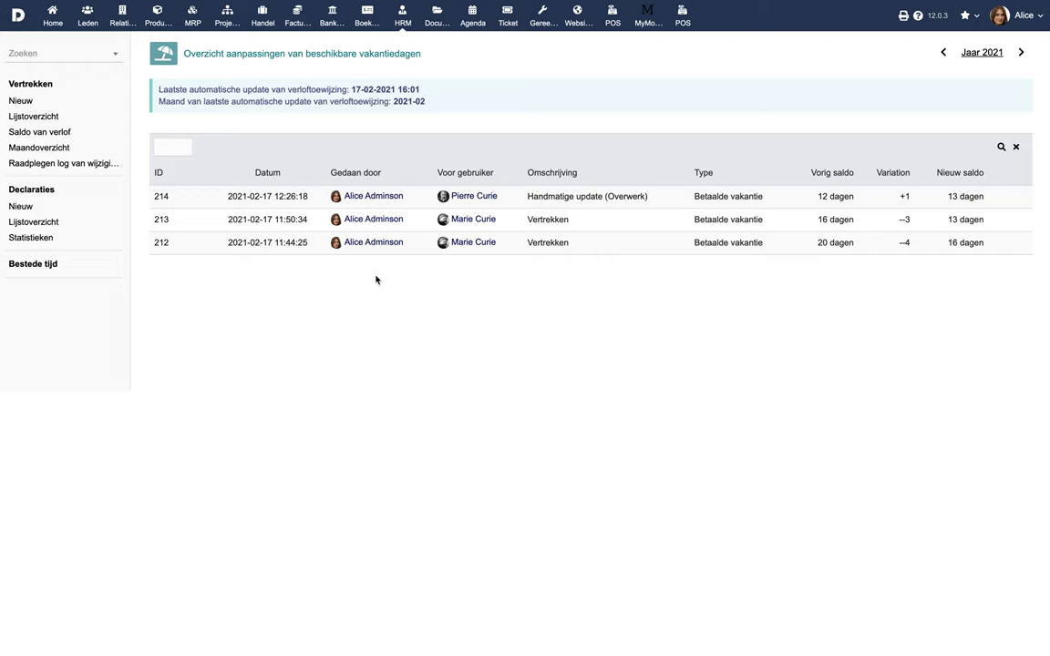
pyautogui.click(52, 17)
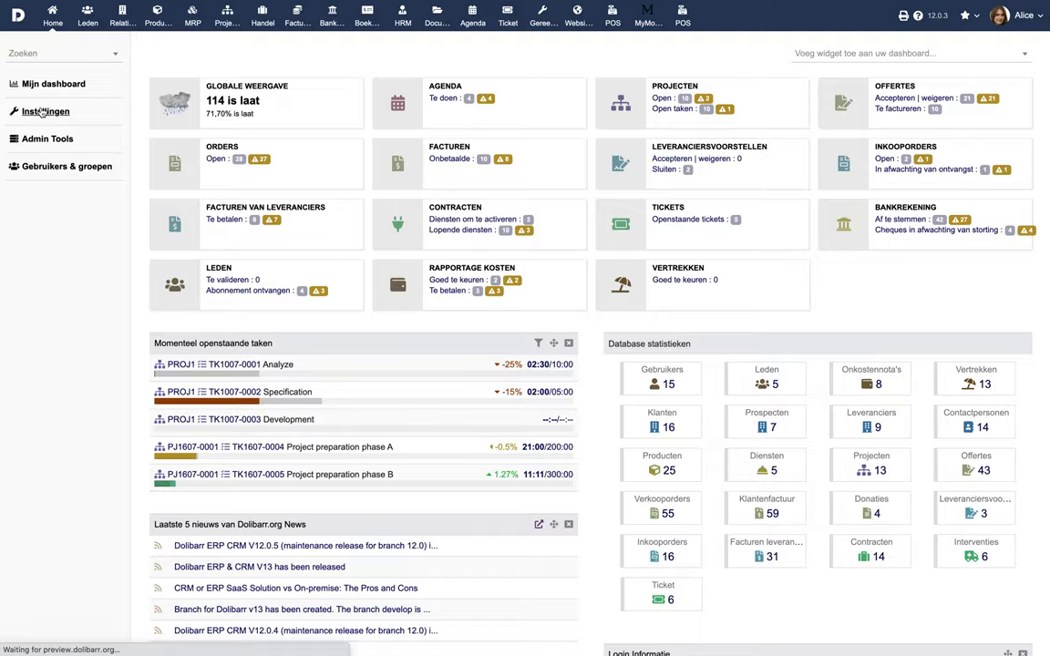
# Draft a Vakantie extra attribute labelled 'Beschikbaar online', code availableonline, type Boolean checkbox.
pyautogui.click(201, 188)
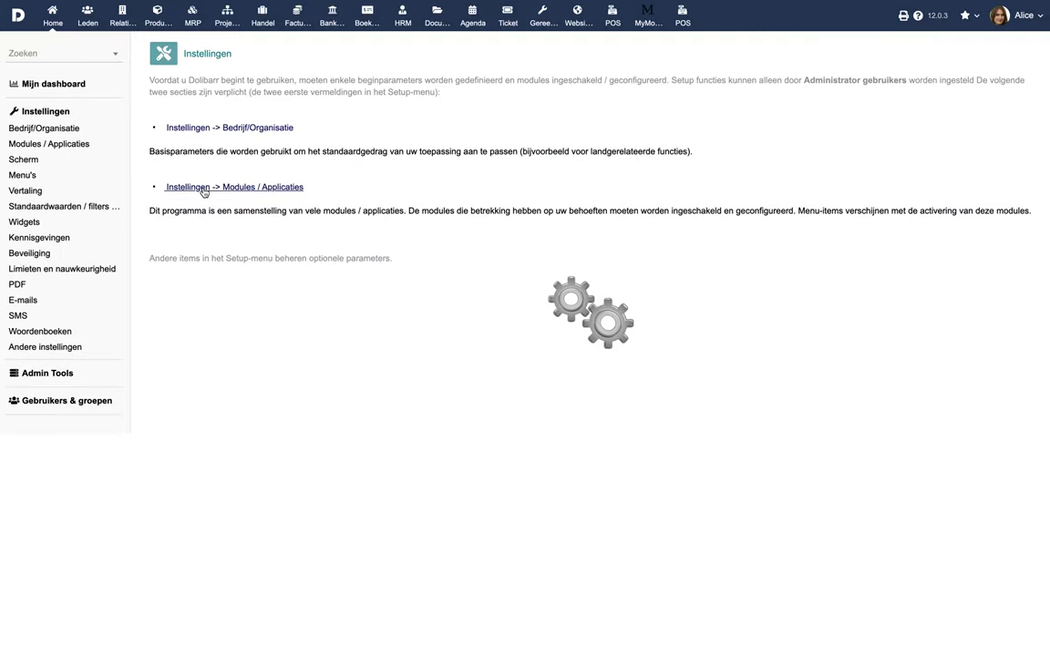
pyautogui.click(637, 264)
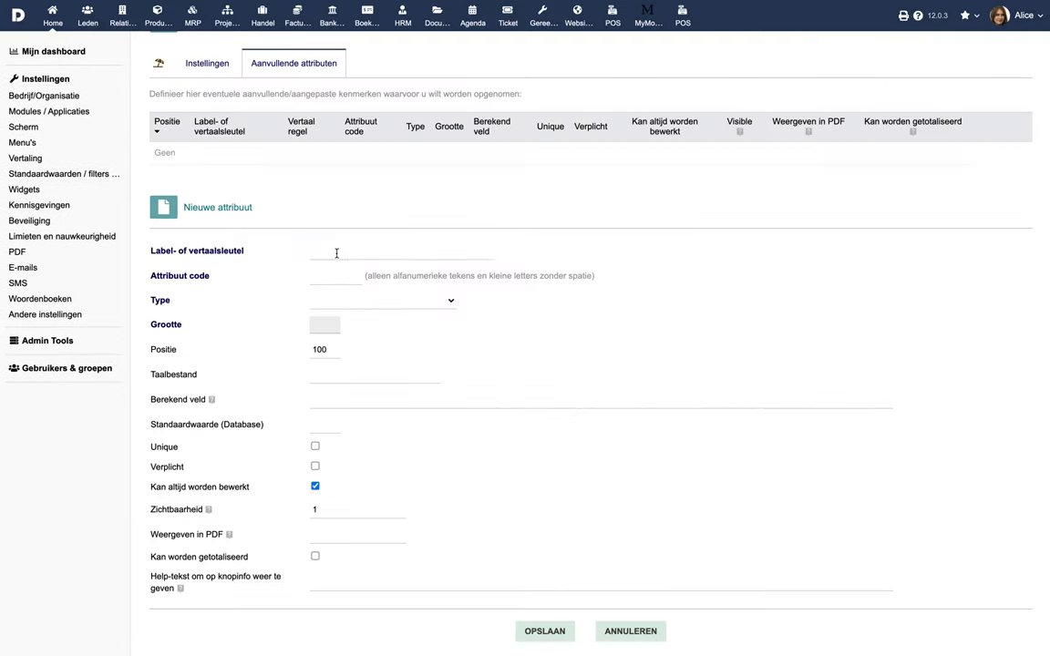
pyautogui.click(336, 253)
pyautogui.write('Beschikbaar online')
pyautogui.press('Tab')
pyautogui.write('availableonline')
pyautogui.click(347, 301)
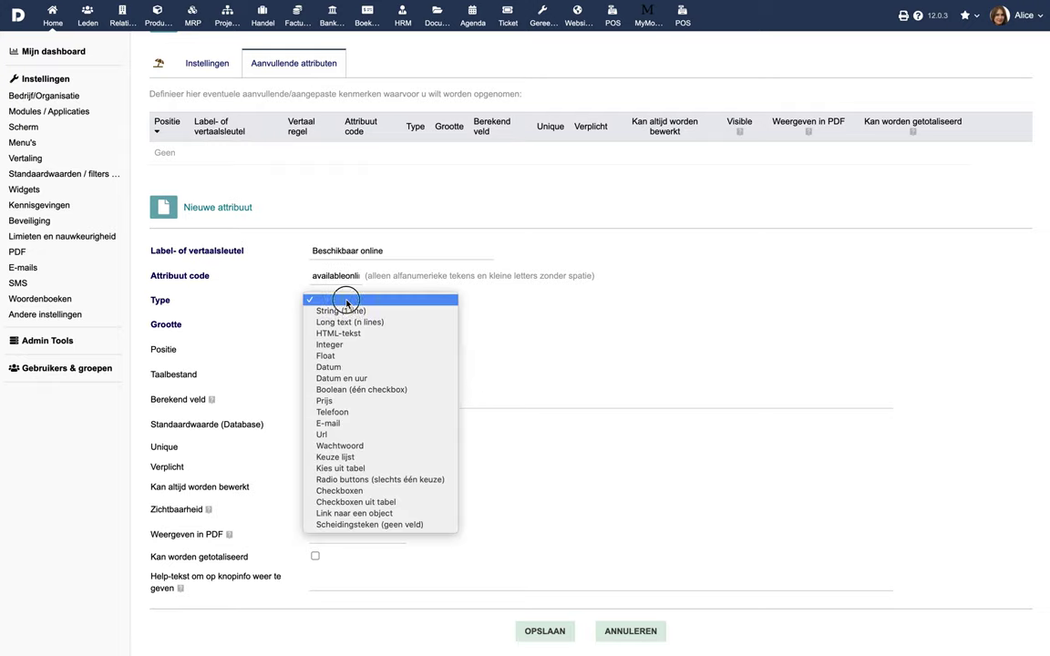
pyautogui.click(352, 389)
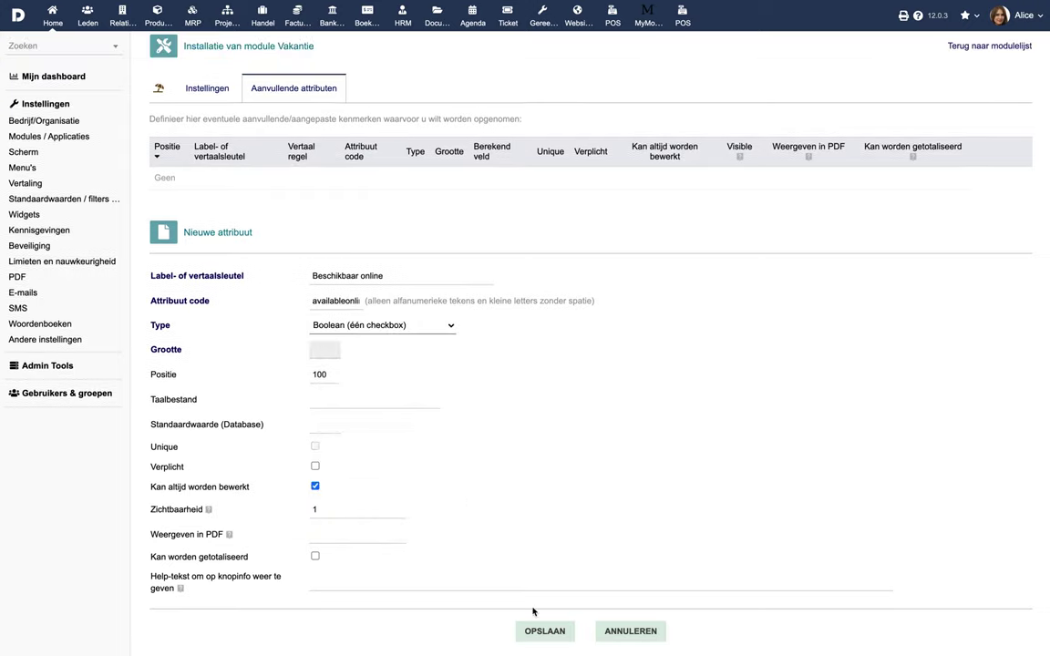